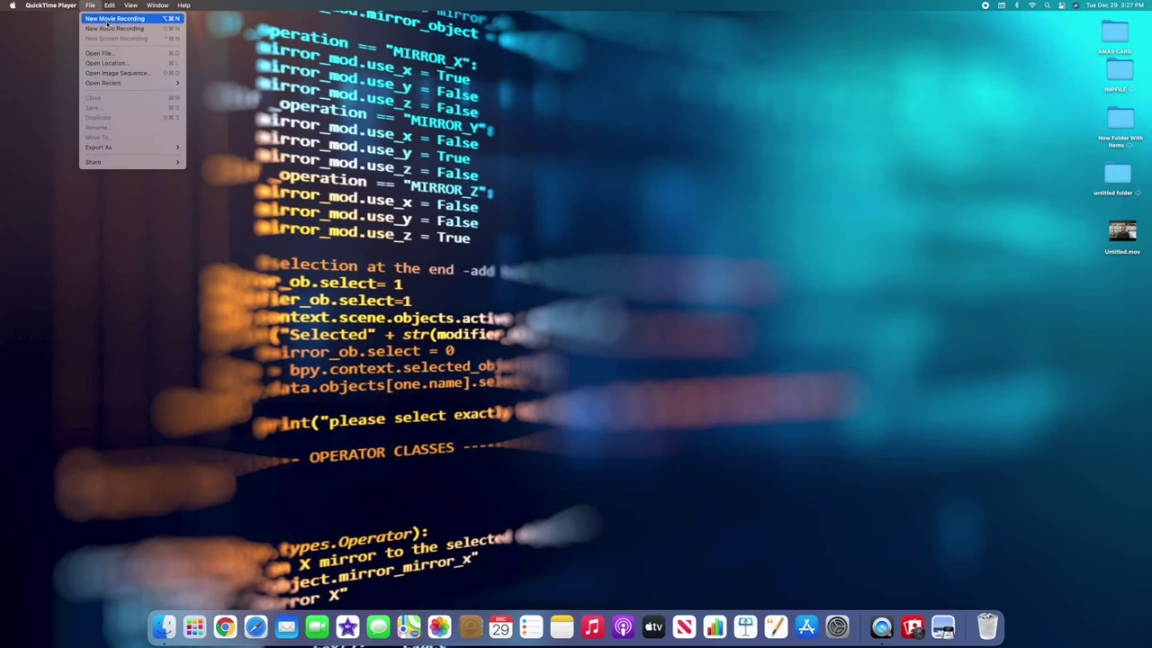
# - Start a new QuickTime movie recording and shrink the webcam preview into the lower-right corner
pyautogui.click(114, 19)
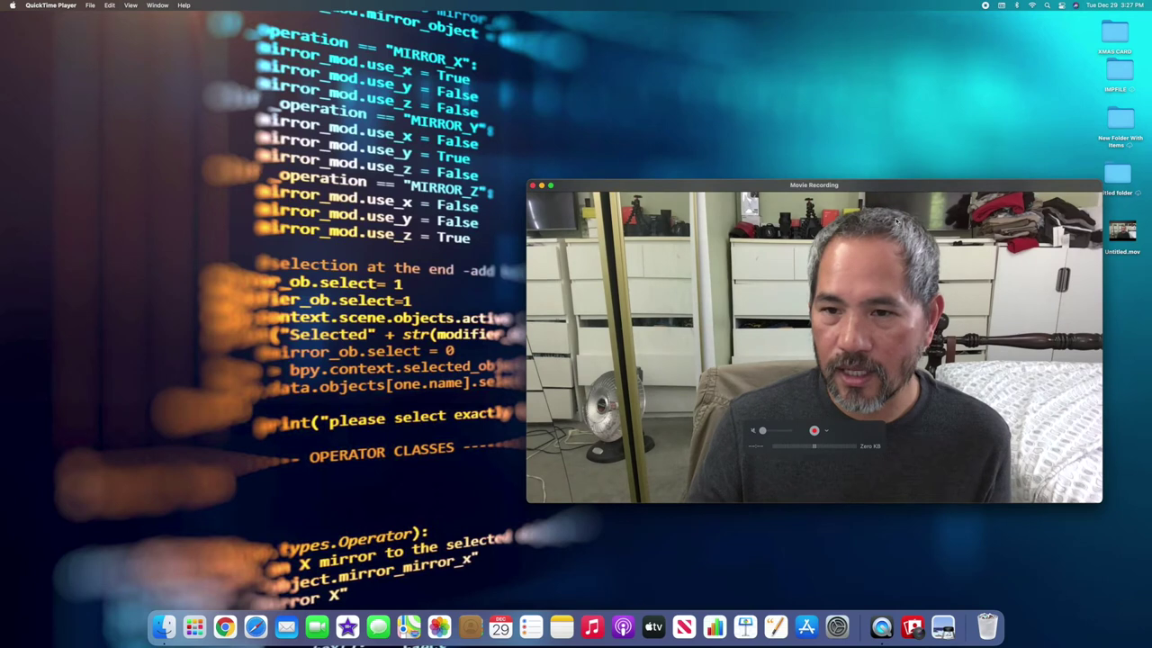
pyautogui.moveTo(1097, 500); pyautogui.dragTo(663, 303)
pyautogui.moveTo(644, 197); pyautogui.dragTo(1025, 408)
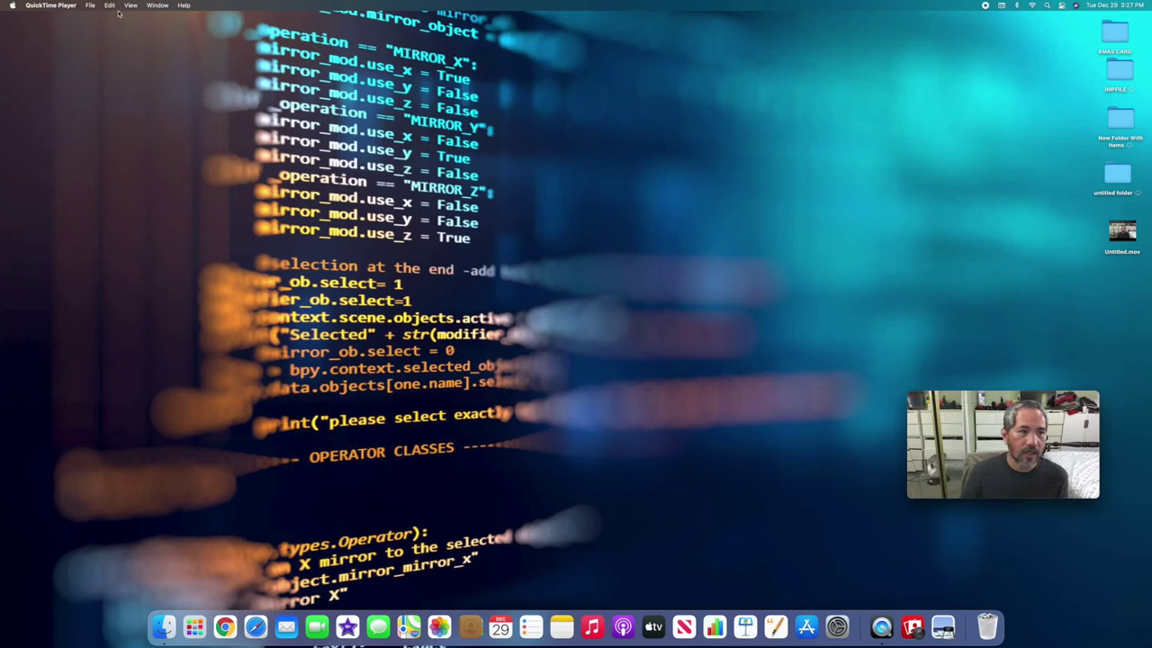
# - Browse QuickTime's File menu without choosing anything, then launch Safari to a new start page
pyautogui.click(90, 5)
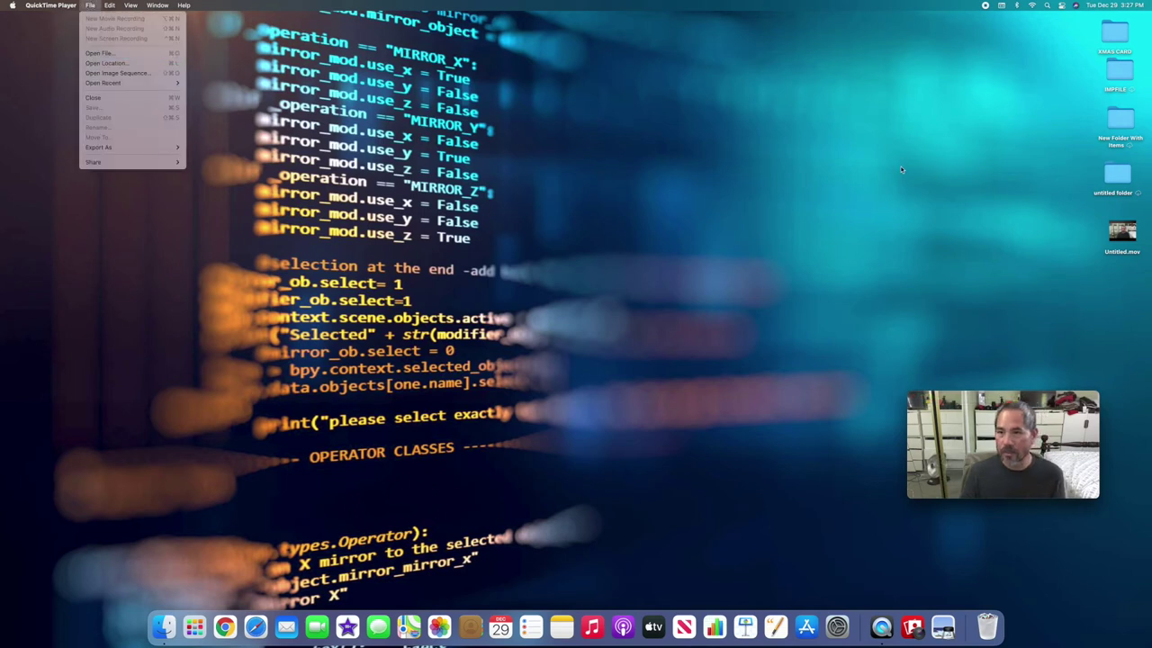
pyautogui.click(935, 207)
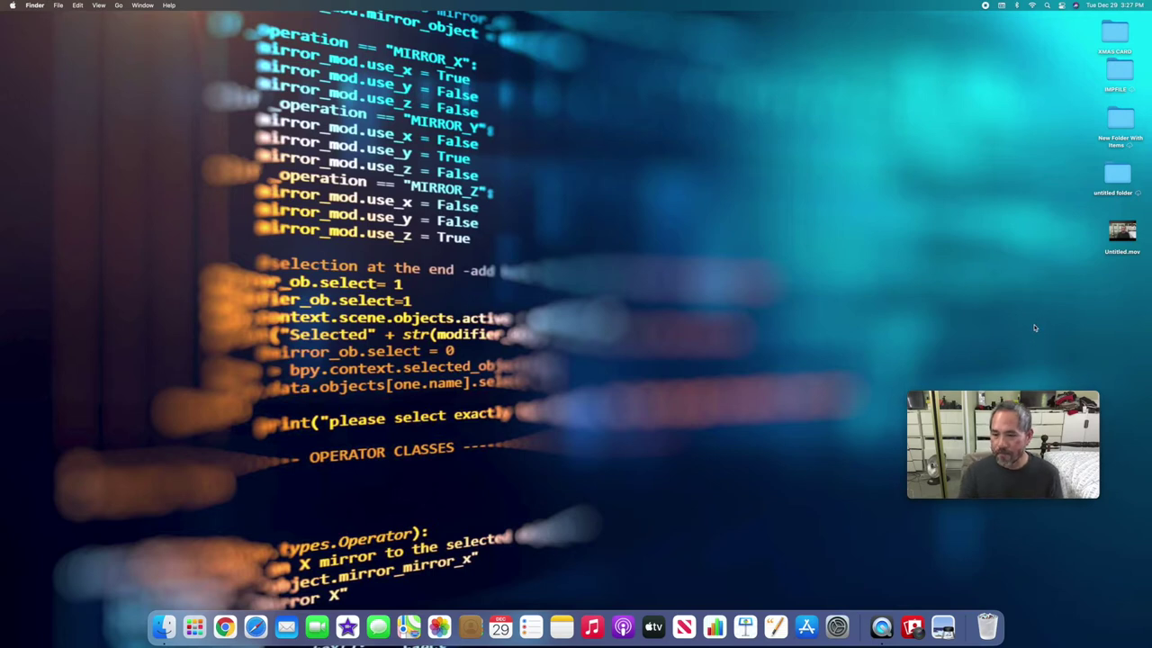
pyautogui.moveTo(999, 441)
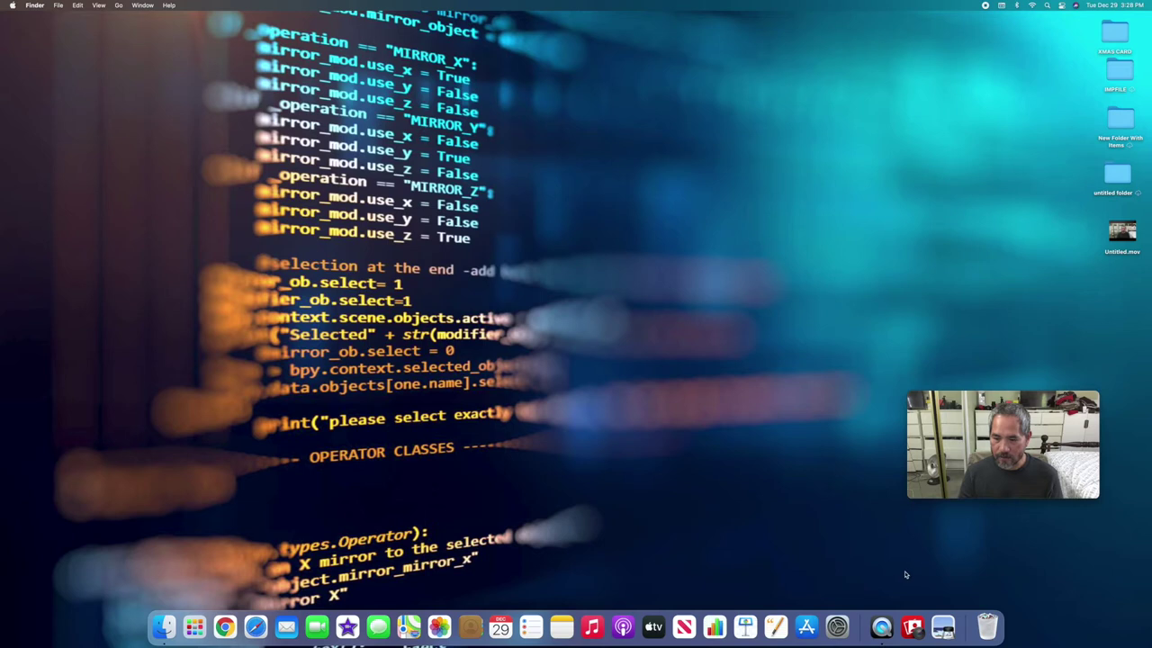
pyautogui.click(881, 627)
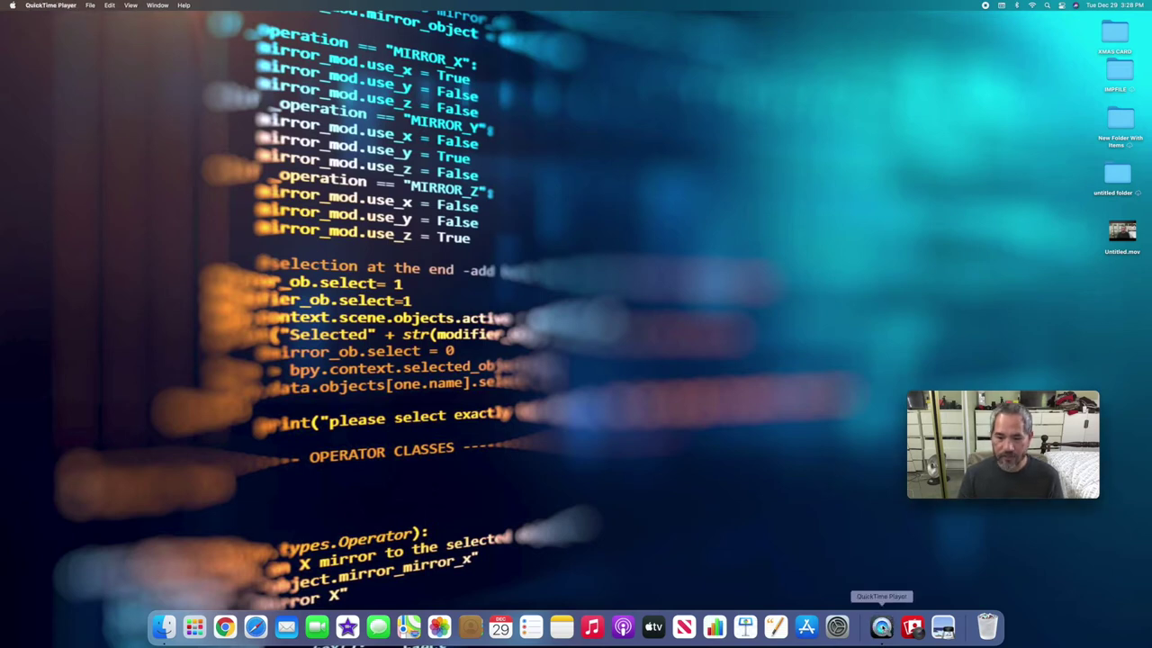
pyautogui.click(91, 6)
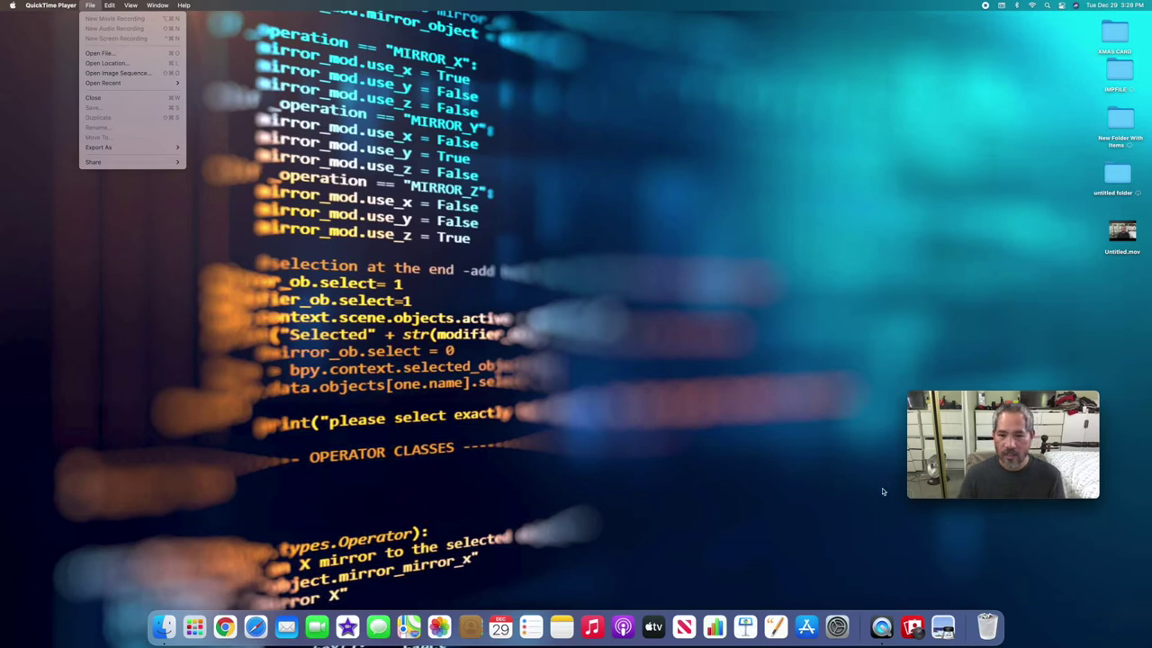
pyautogui.click(558, 365)
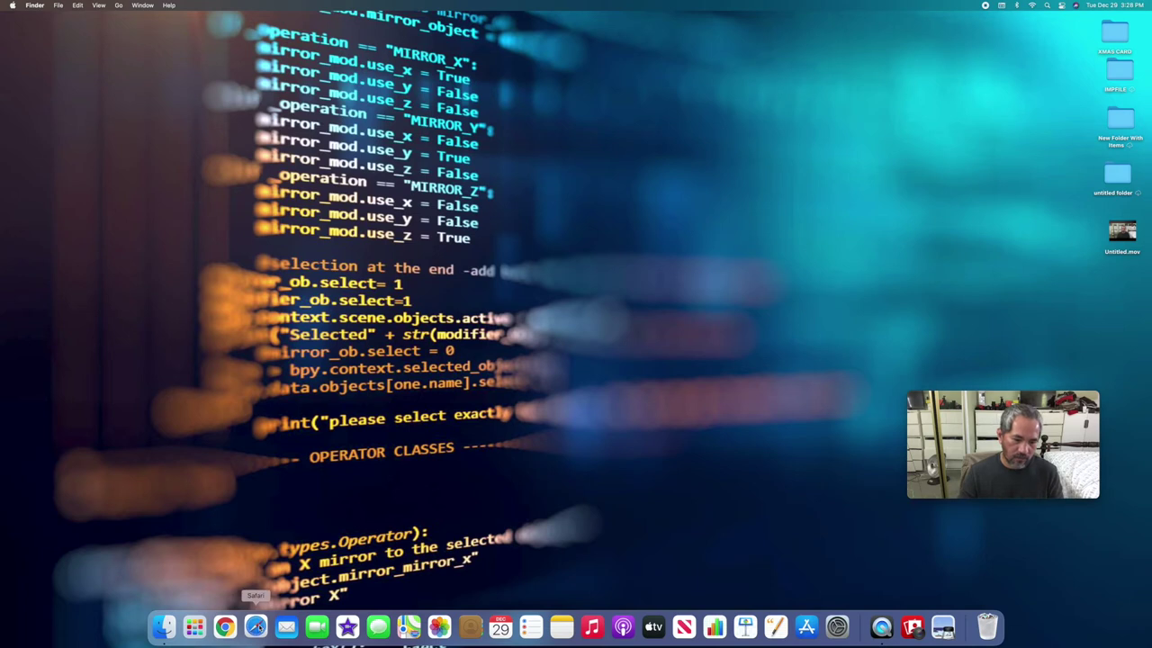
pyautogui.click(255, 626)
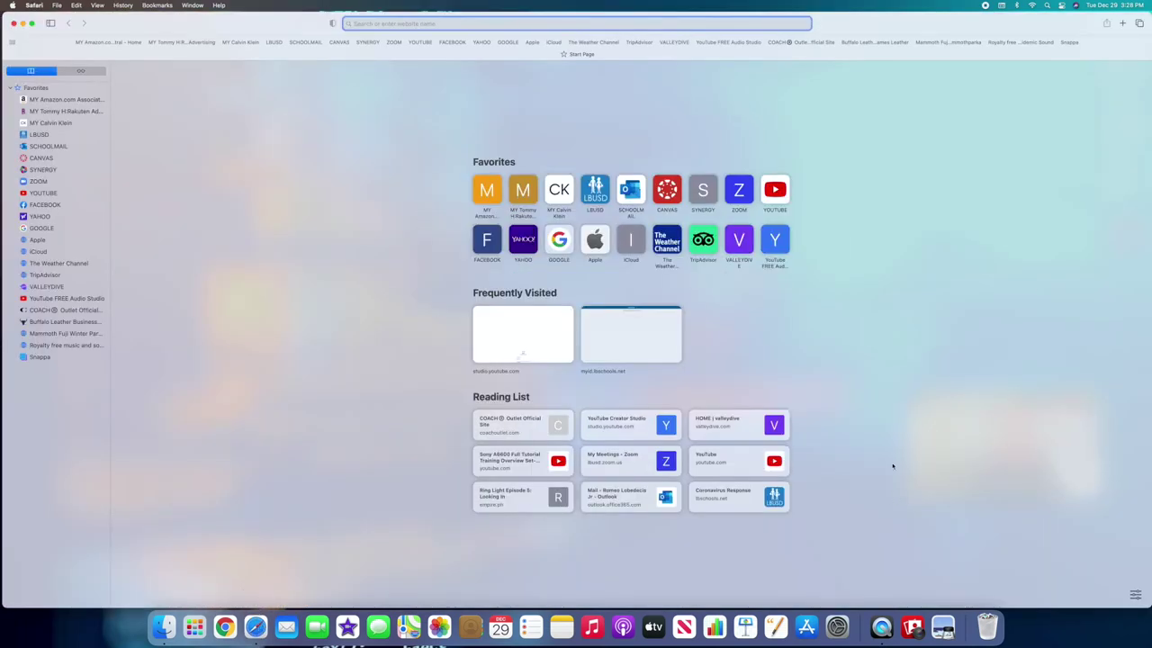
# - Go to YouTube and search for 'wish radio' 107.5
pyautogui.click(779, 191)
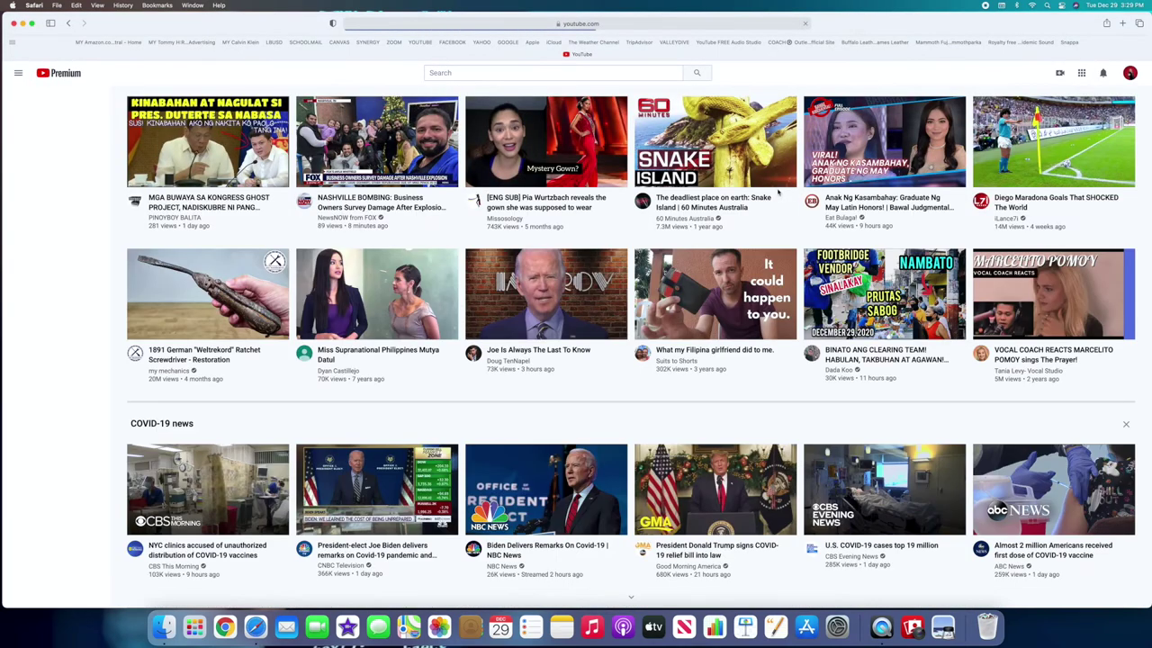
pyautogui.click(524, 76)
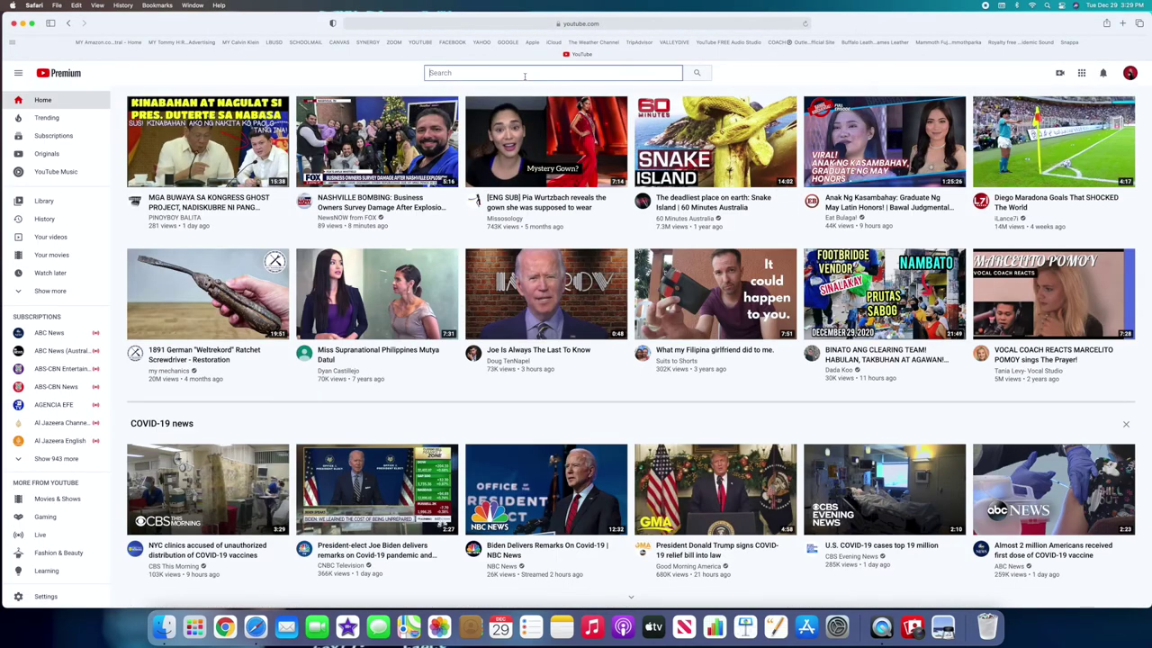
pyautogui.write('wish')
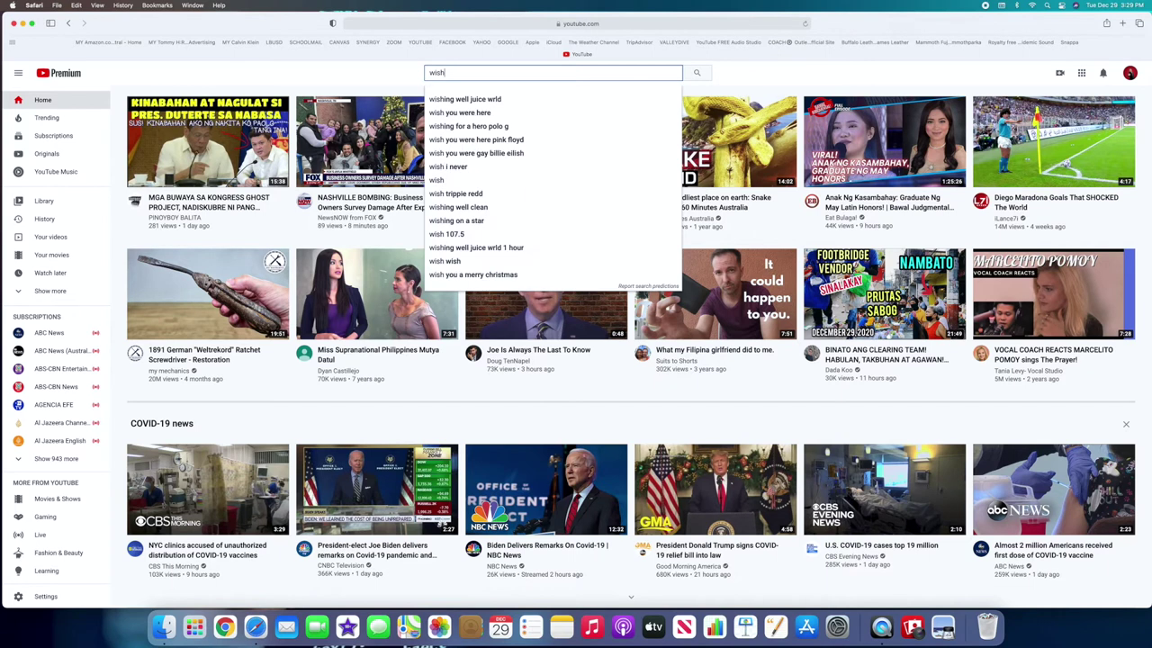
pyautogui.write(' radio')
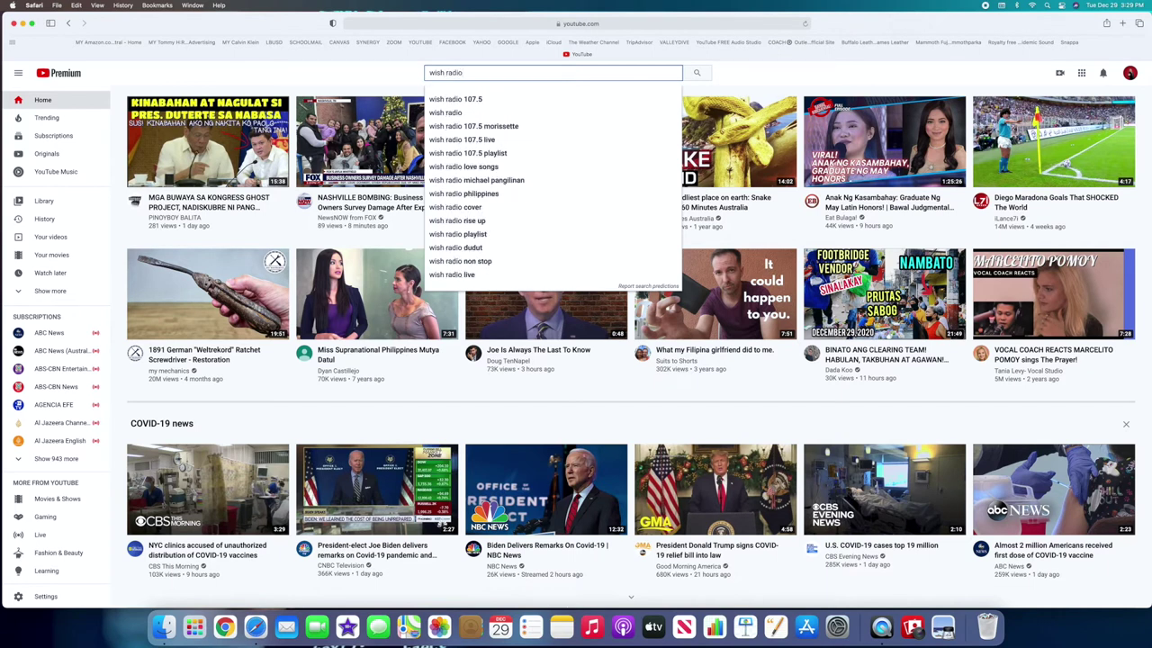
pyautogui.click(479, 99)
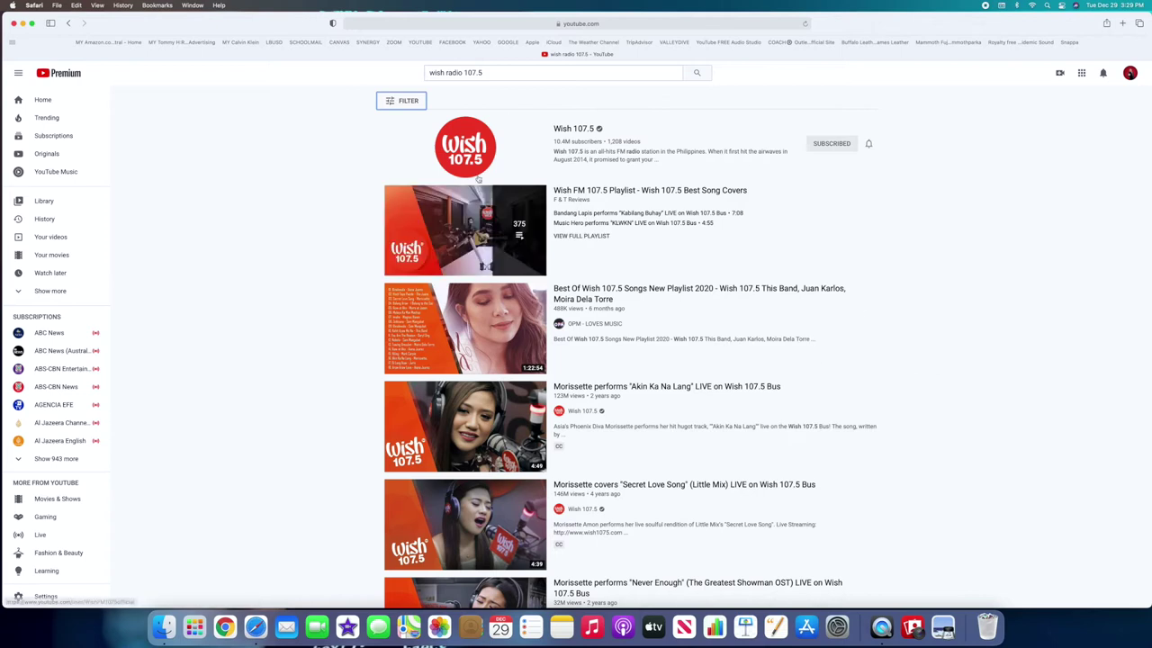
# - Open the Akin Ka Na Lang performance video, pause it near the start, and minimize Safari
pyautogui.scroll(-3, 667, 351)
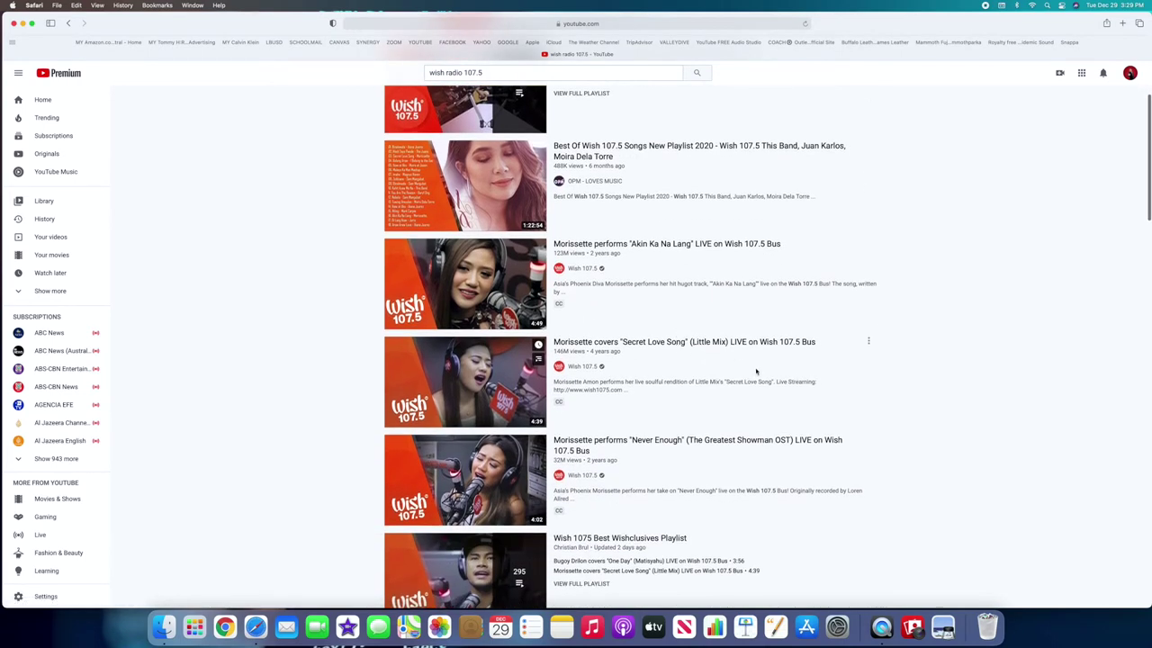
pyautogui.click(469, 276)
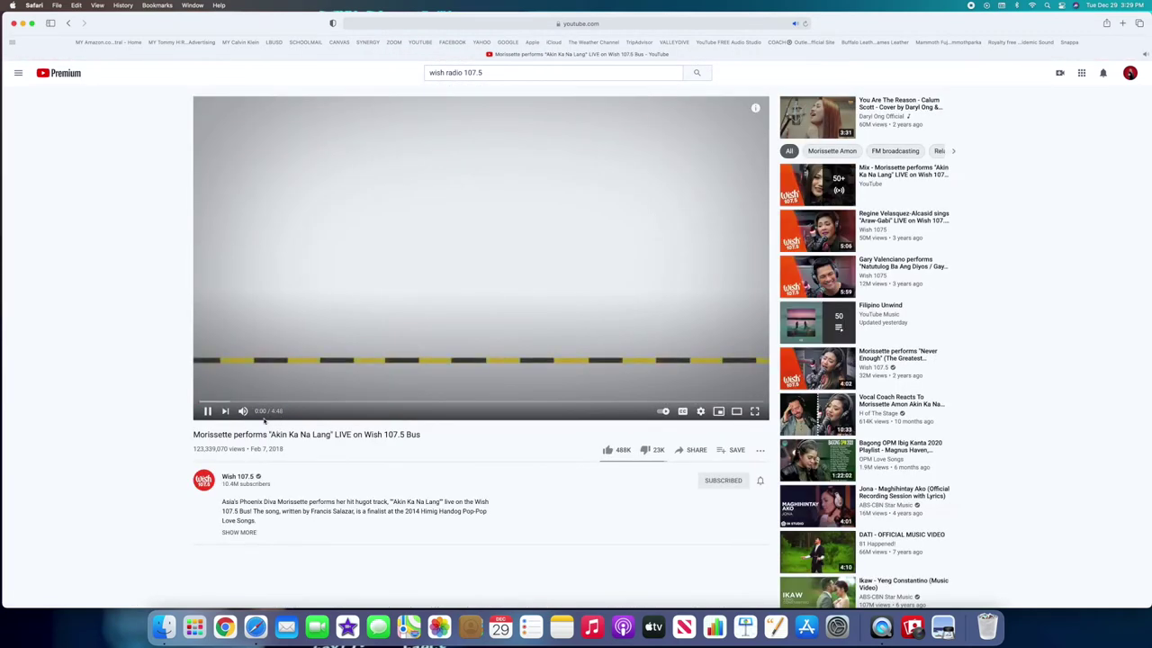
pyautogui.click(208, 411)
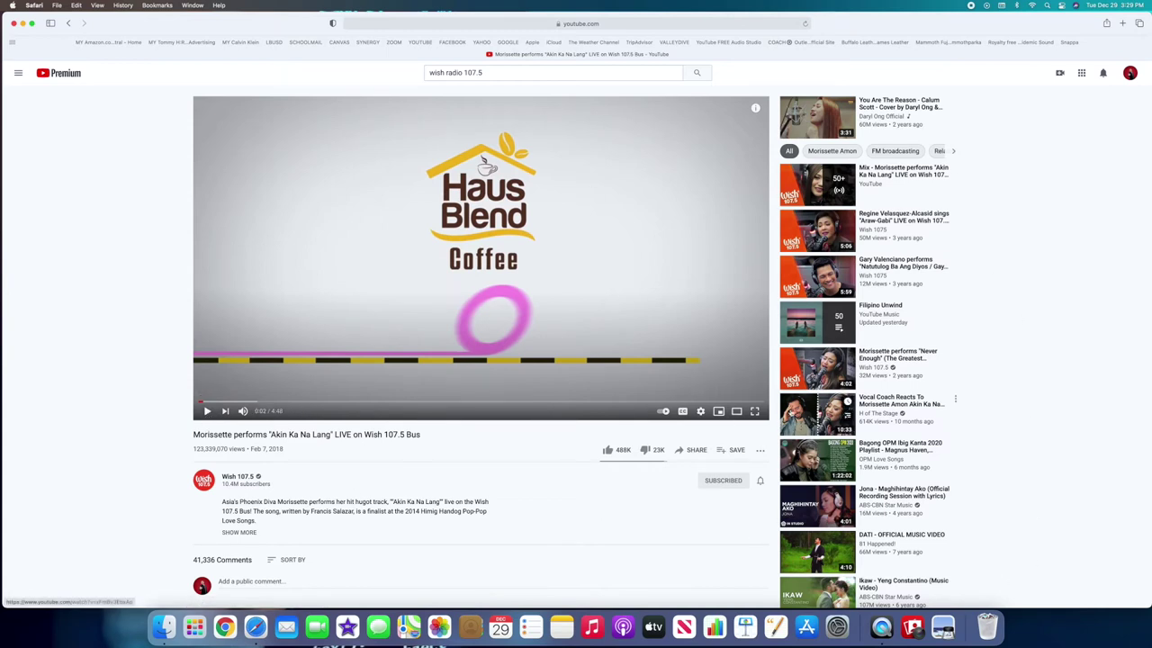
pyautogui.click(23, 24)
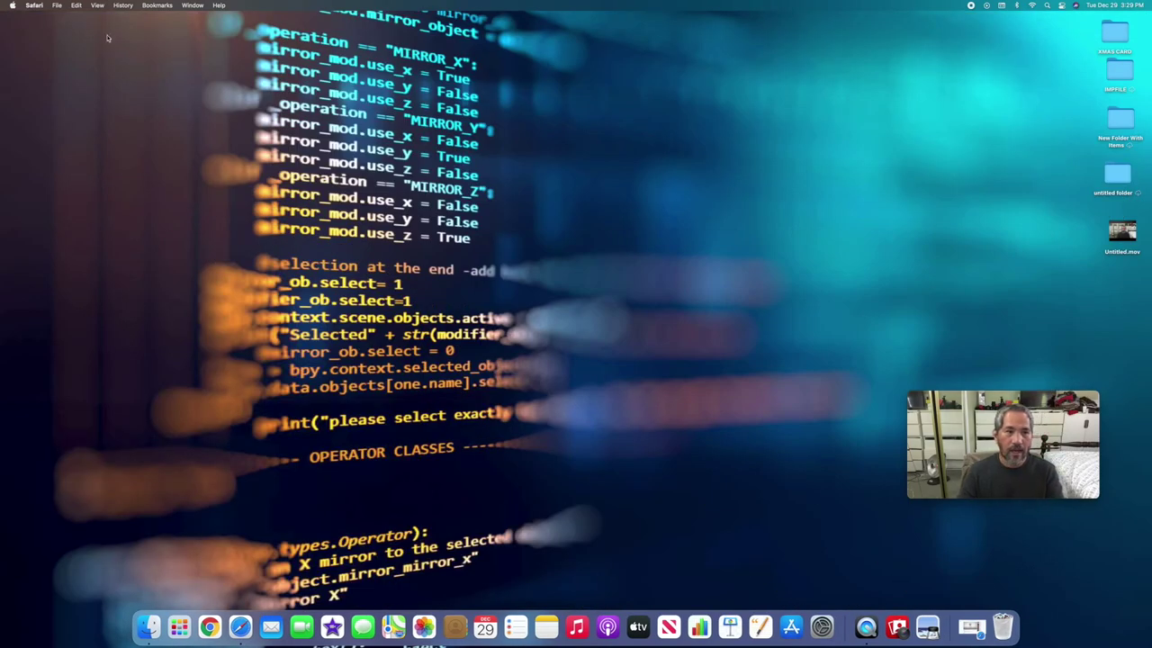
# - Set the webcam window to Float on Top, then bring back the Safari YouTube page
pyautogui.click(999, 401)
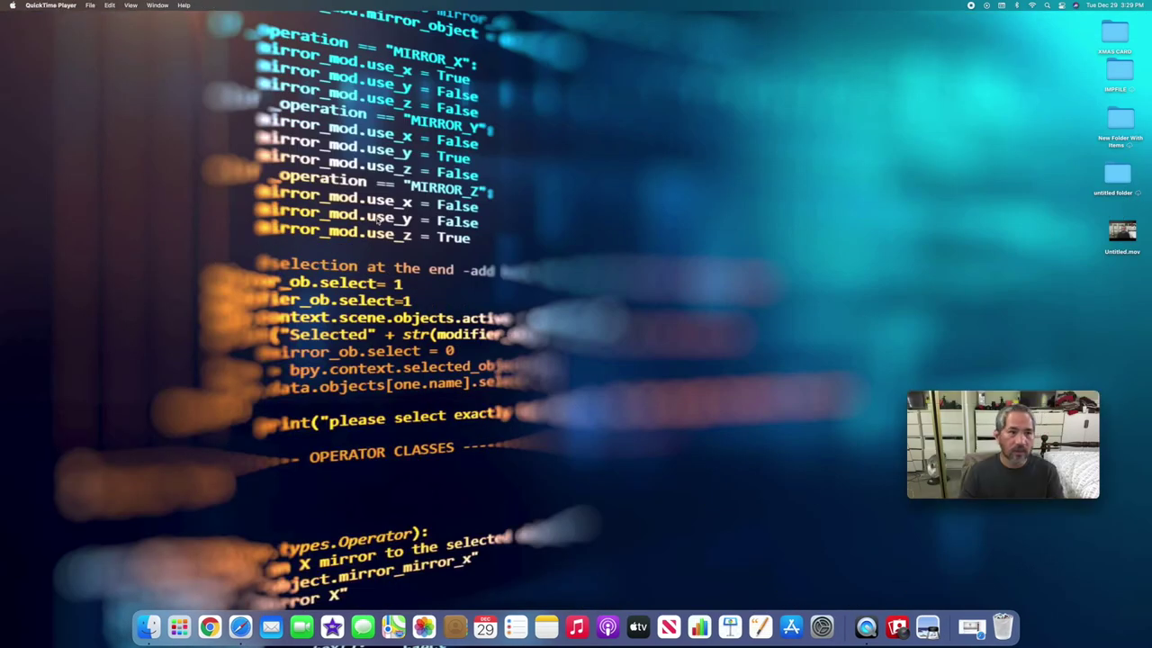
pyautogui.click(132, 6)
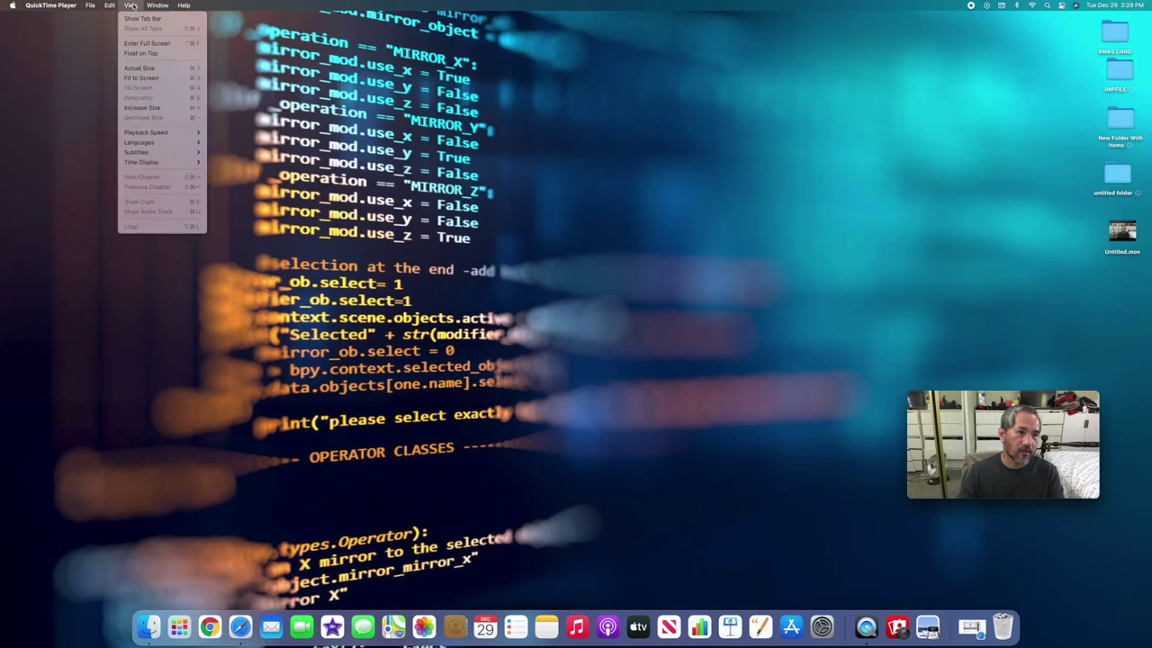
pyautogui.click(140, 54)
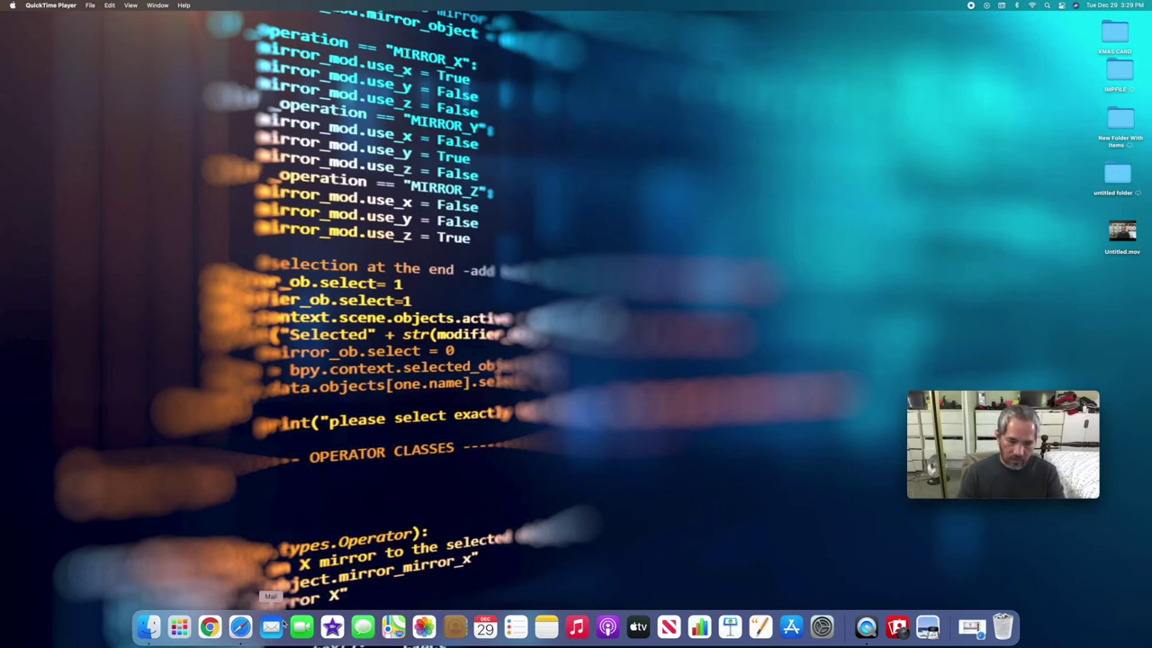
pyautogui.click(241, 628)
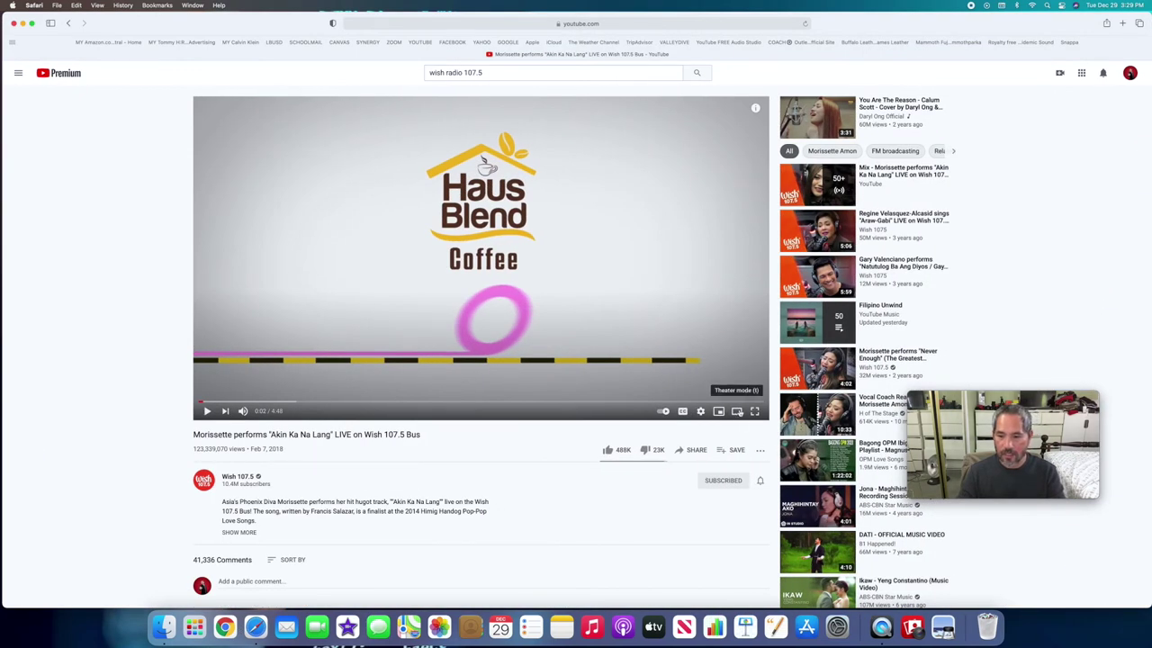
# - Switch the video to theater mode, place the webcam overlay at its lower-right corner, and play
pyautogui.click(737, 410)
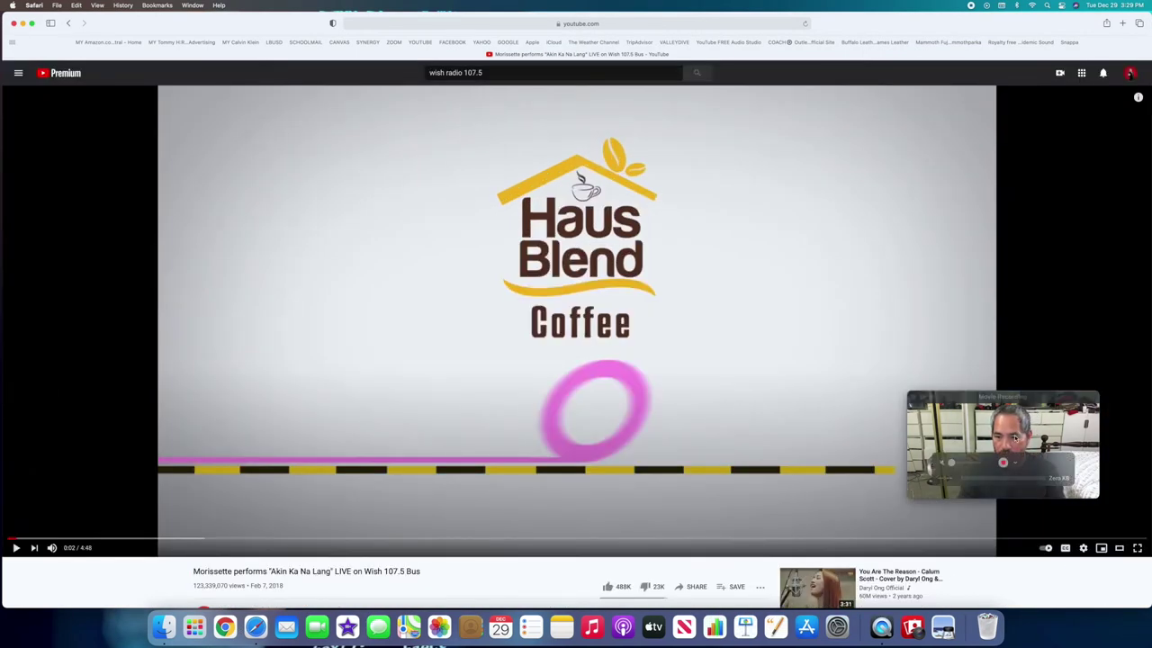
pyautogui.moveTo(1059, 399); pyautogui.dragTo(955, 434)
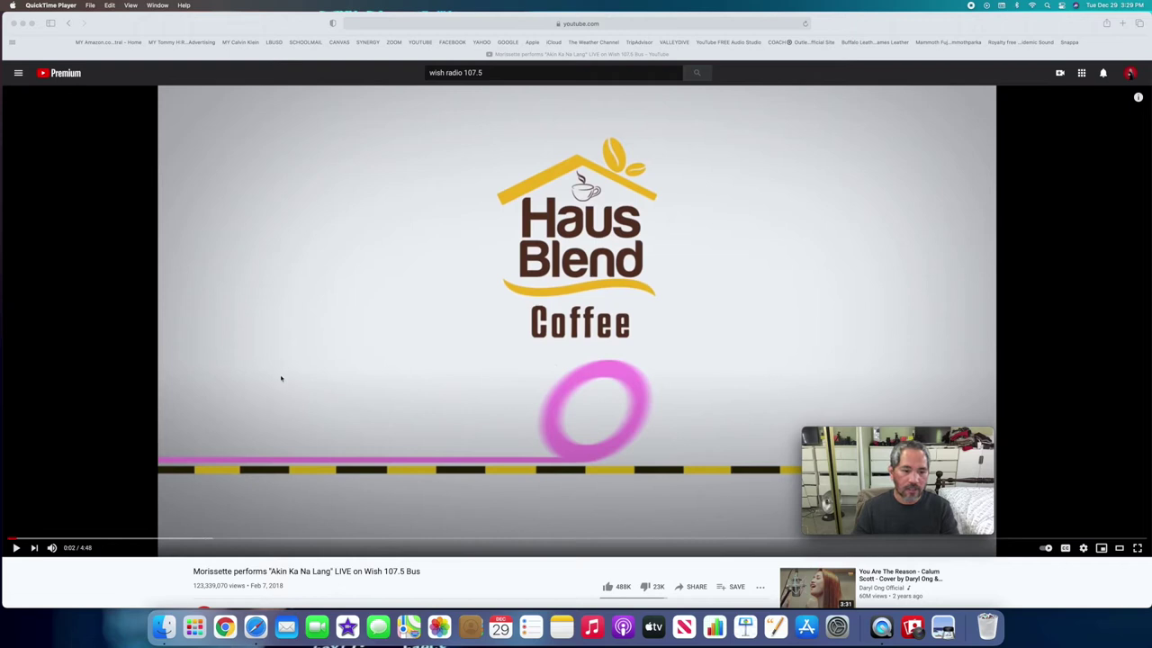
pyautogui.click(16, 549)
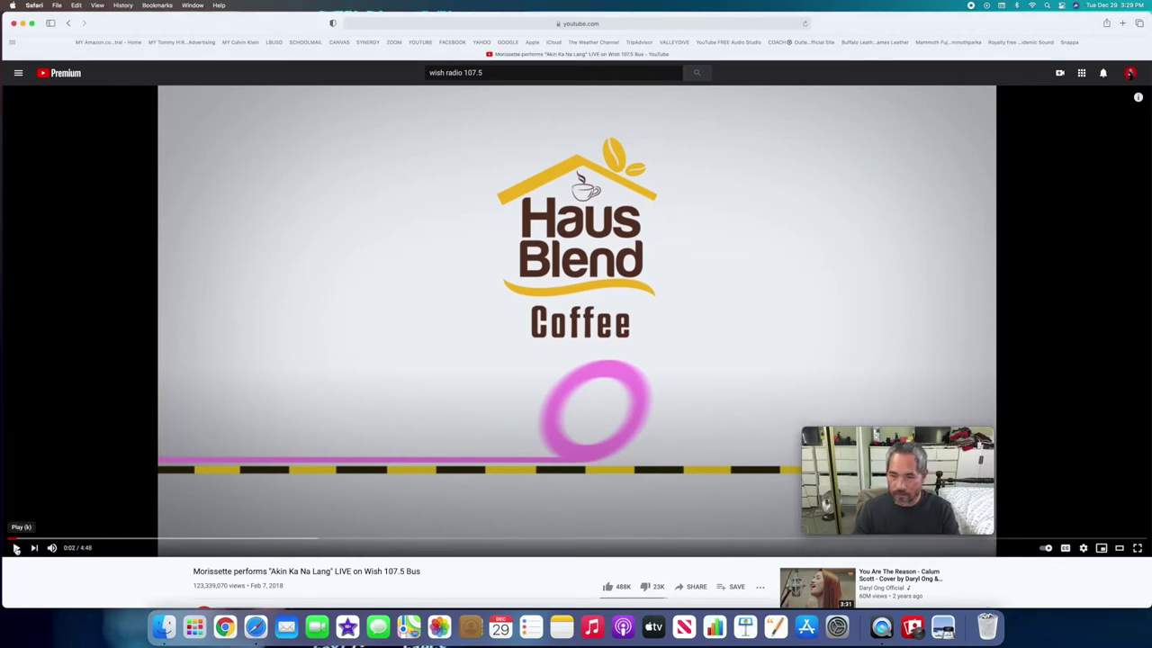
pyautogui.click(15, 549)
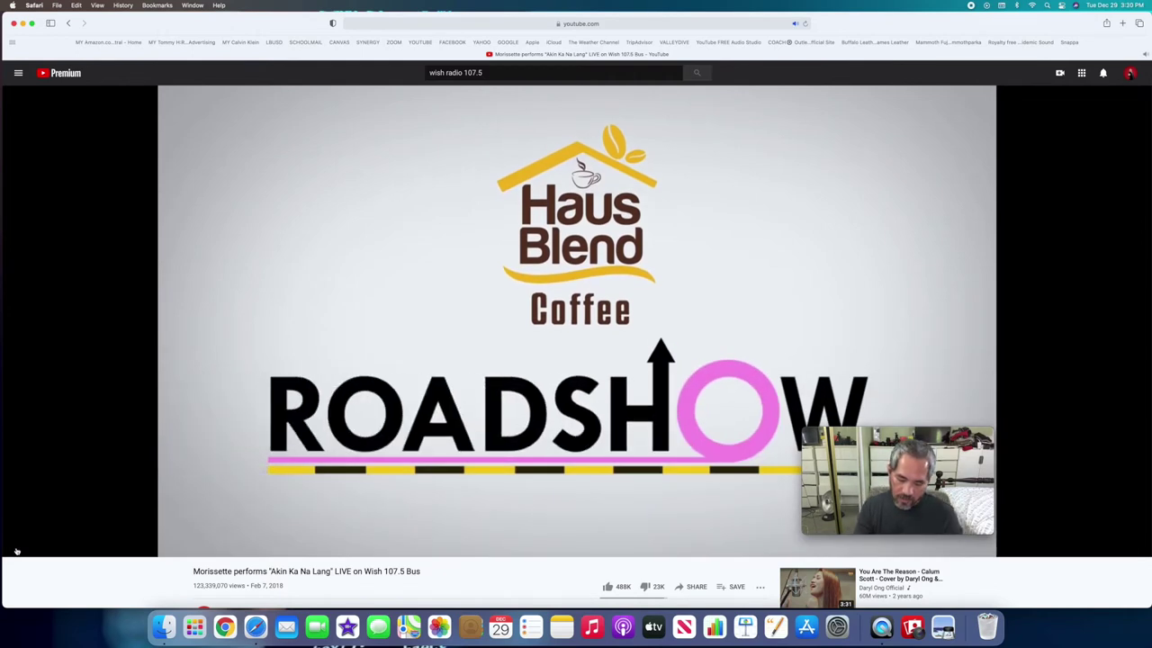
# - Raise the volume, pause the video at 0:10, then resume playback
pyautogui.press('XF86AudioRaiseVolume')
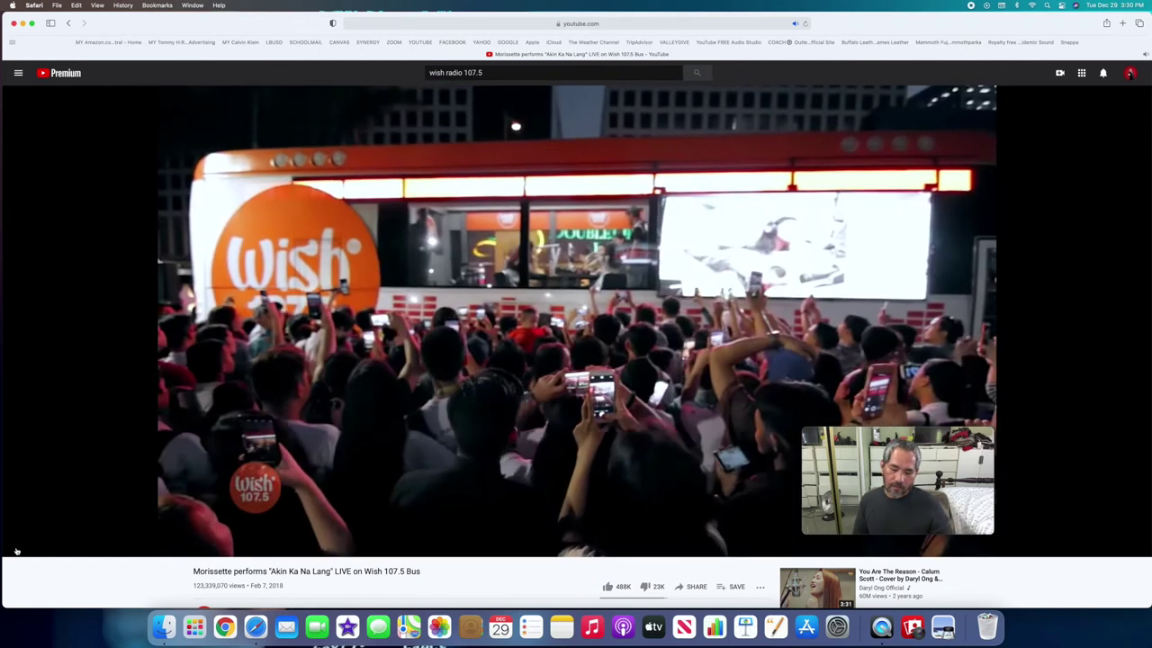
pyautogui.click(16, 549)
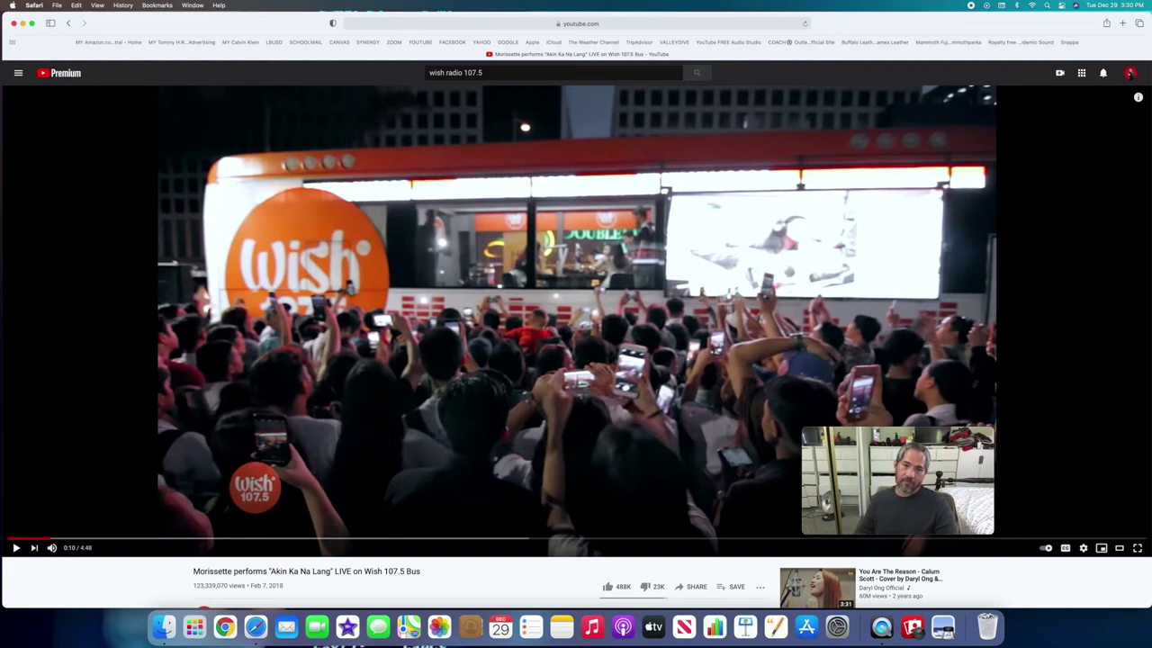
pyautogui.press('space')
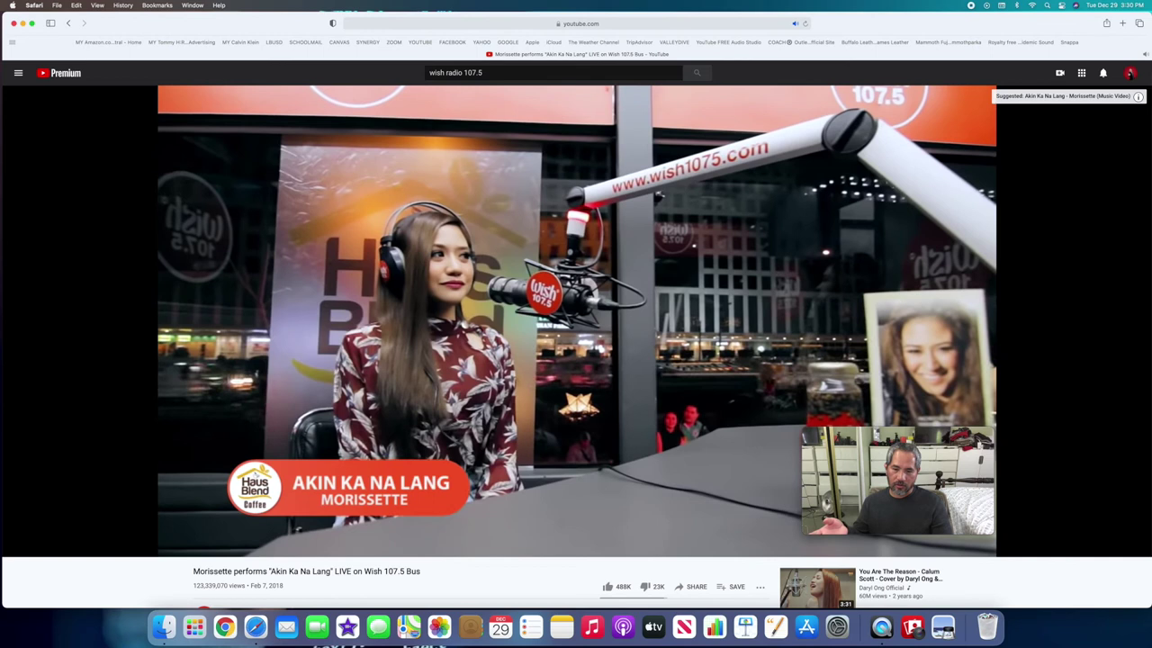
# - Pause and resume the video at 0:21 and 0:35, ending paused at 0:43
pyautogui.press('space')
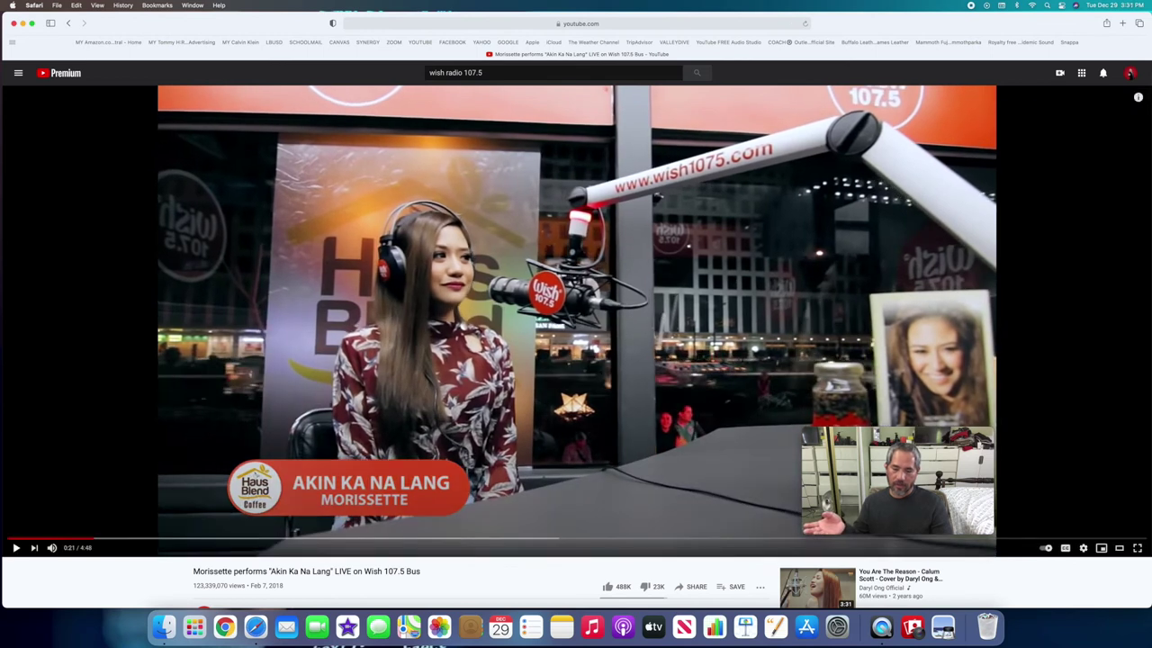
pyautogui.press('space')
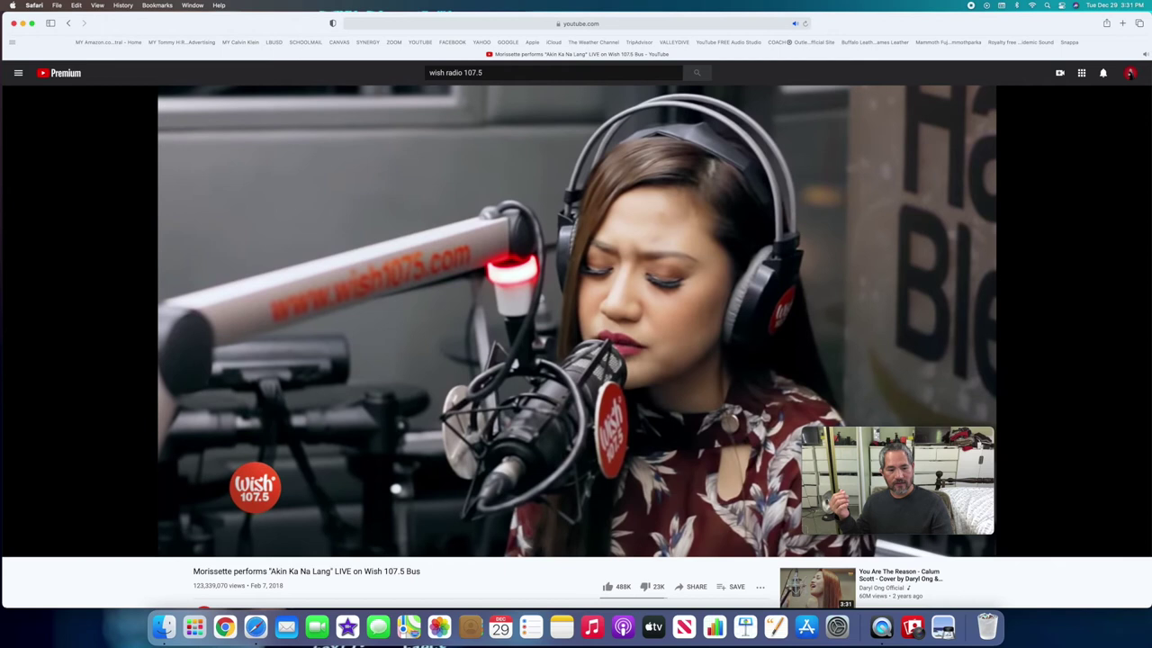
pyautogui.press('space')
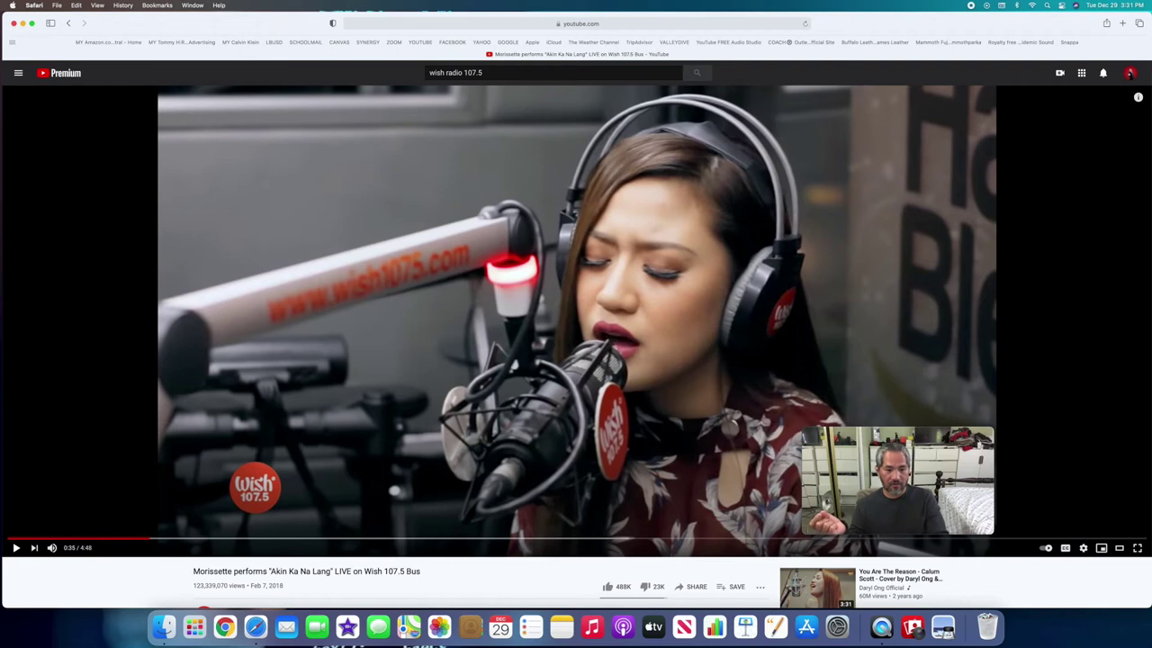
pyautogui.press('space')
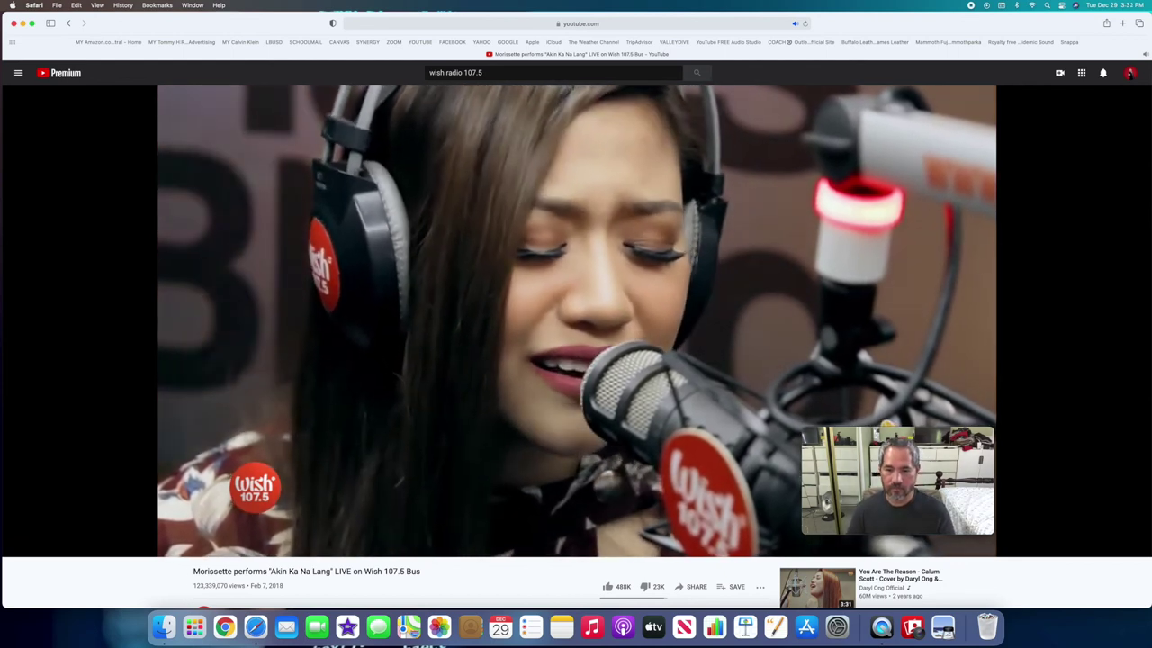
pyautogui.press('space')
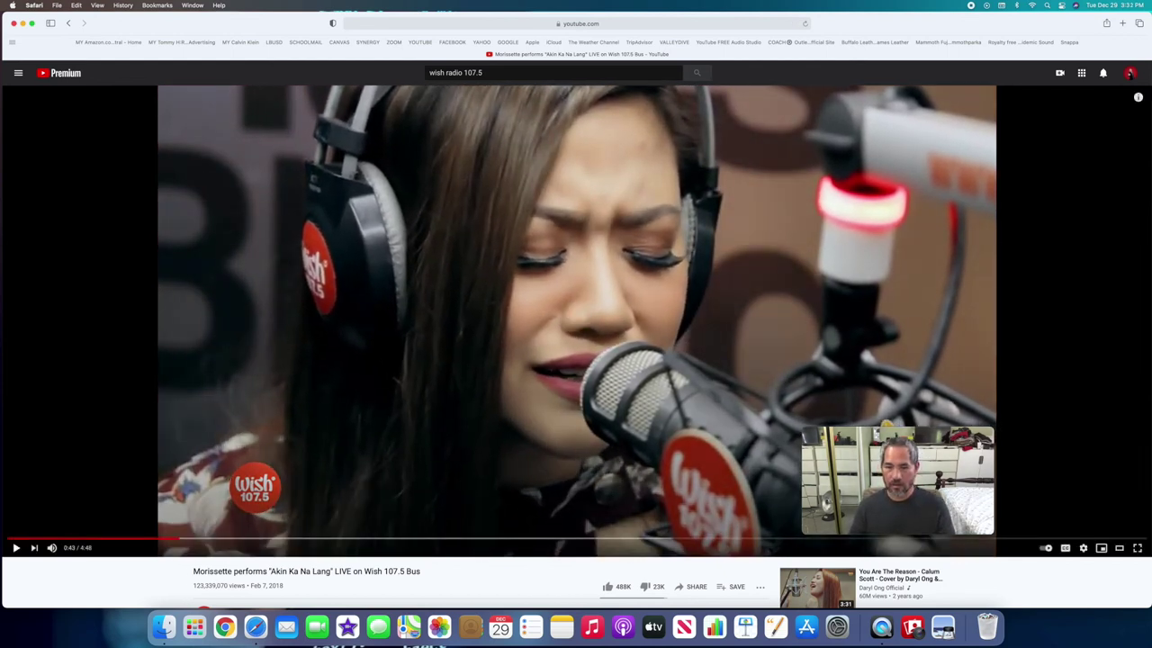